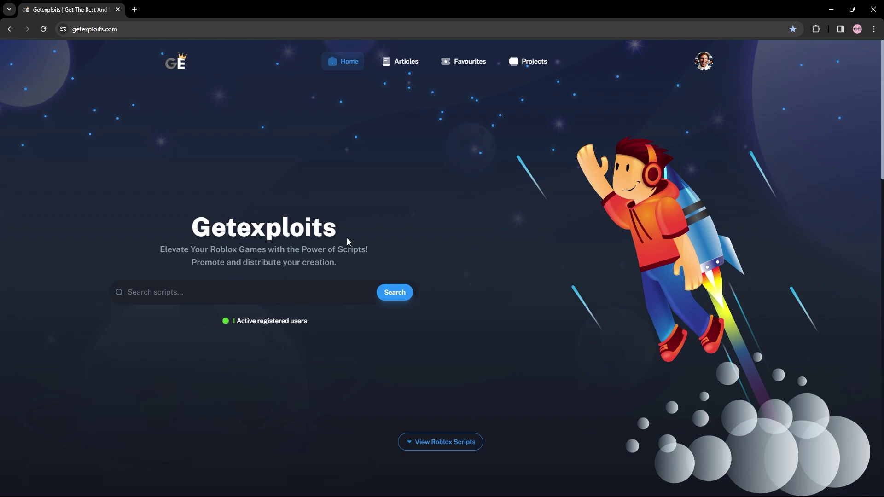
scroll(262, 253, "down", 2)
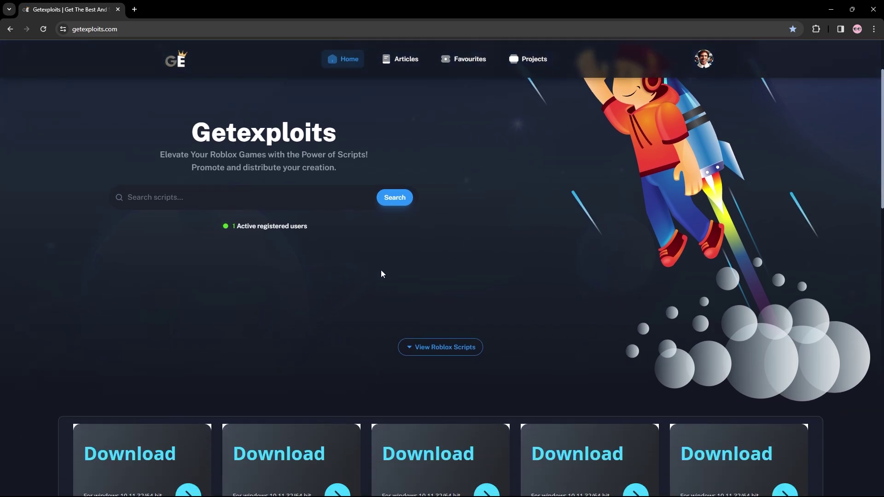
scroll(243, 265, "down", 2)
scroll(247, 265, "up", 3)
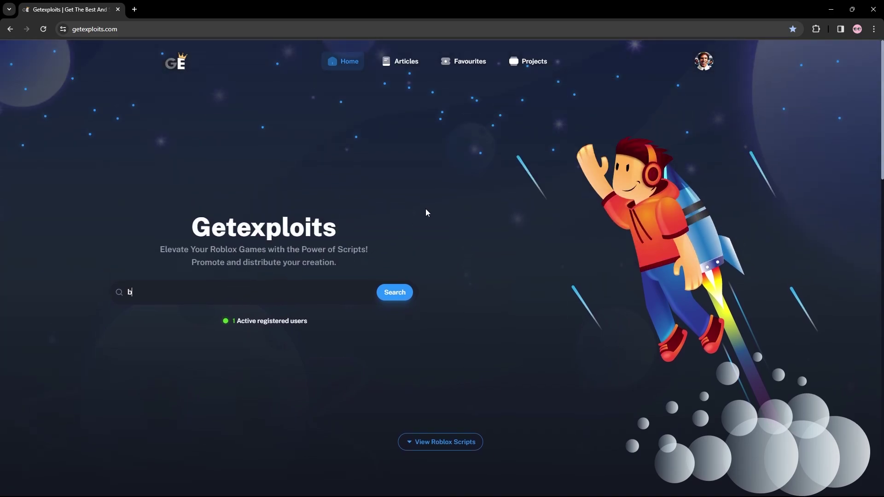
type("blad bal")
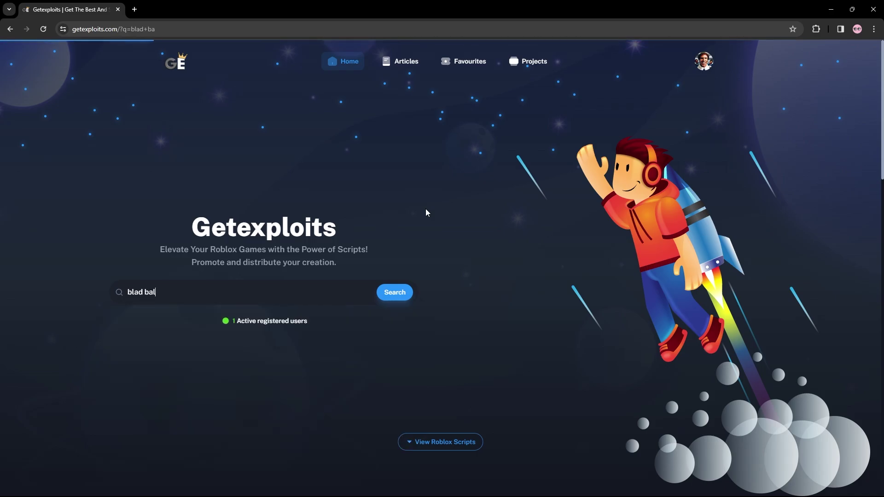
type("l")
Step: Search 'blade', open the OP BLADE BALL SCRIPT page and like it
key("BackSpace")
key("BackSpace")
key("BackSpace")
key("BackSpace")
key("BackSpace")
type("e")
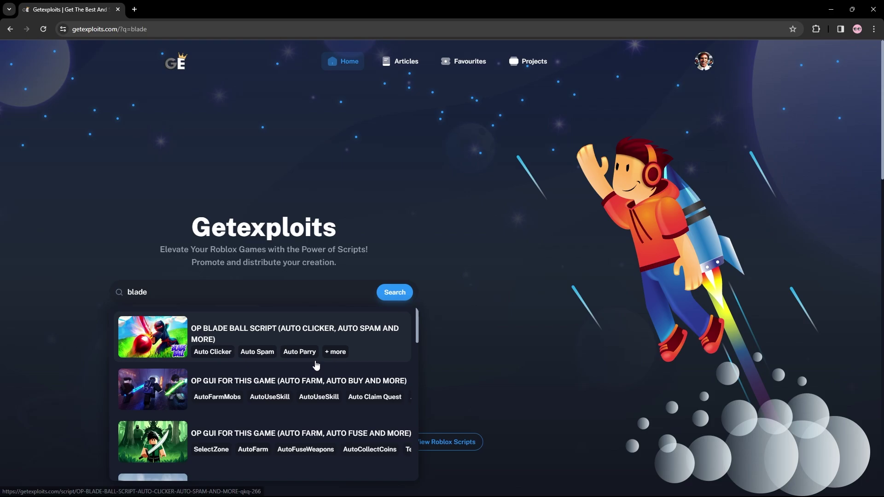
left_click(220, 339)
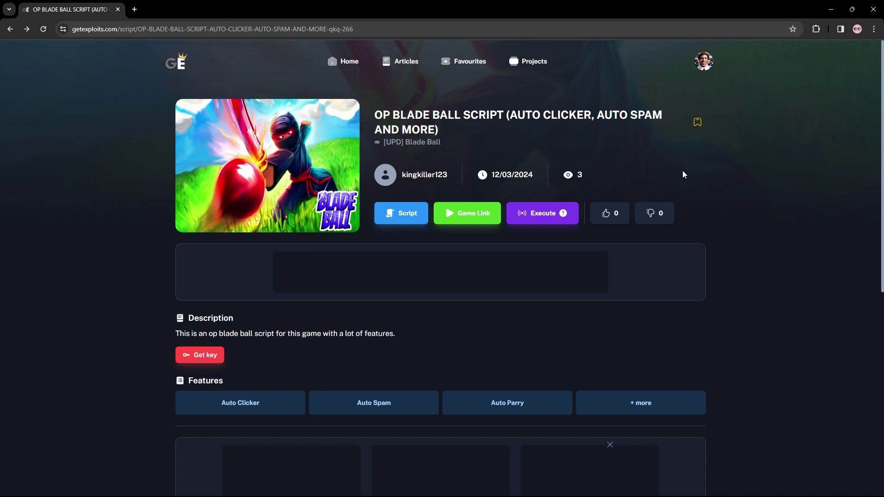
left_click(610, 213)
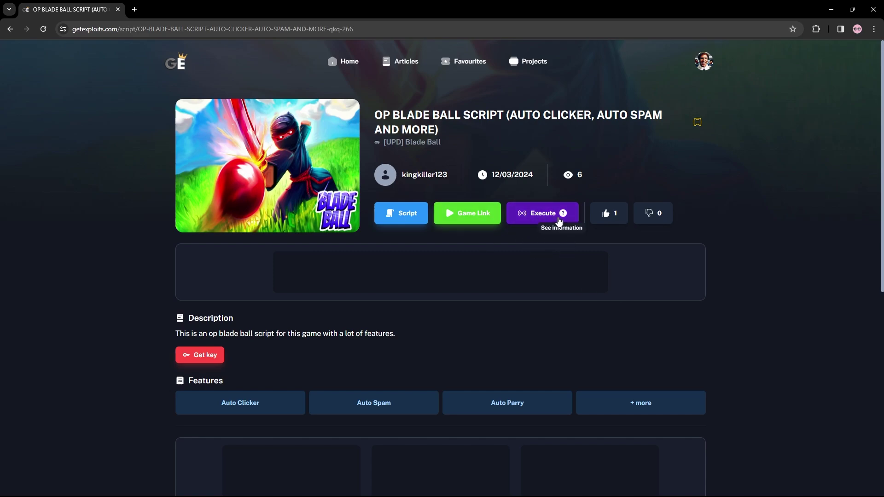
Step: Download the direct-execute loader file from the Execute button's instructions dialog
left_click(563, 214)
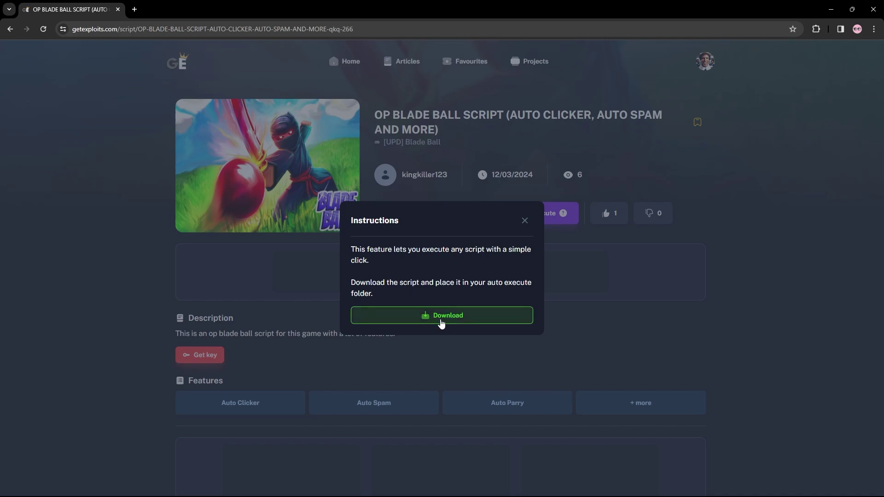
left_click(463, 319)
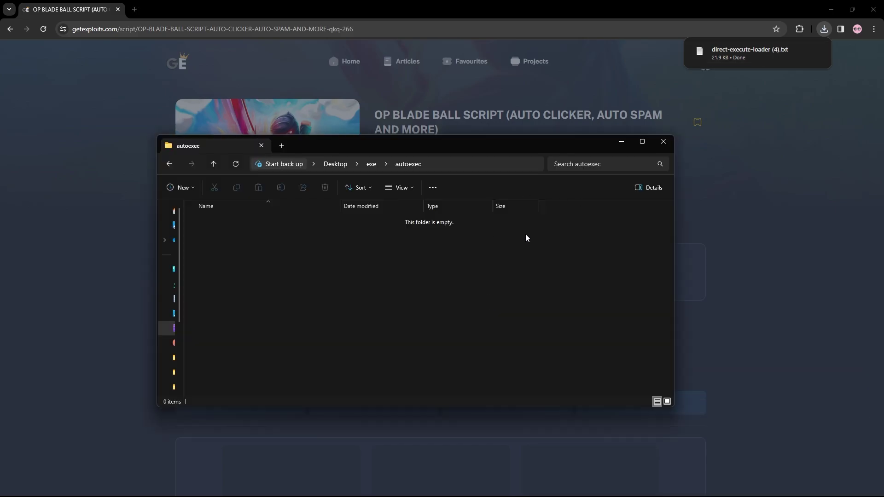
Step: Move the downloaded loader into autoexec and rename it direct-execute-loader, dropping '(4)'
mouse_move(747, 54)
left_mouse_down()
mouse_move(688, 117)
mouse_move(563, 190)
left_mouse_up()
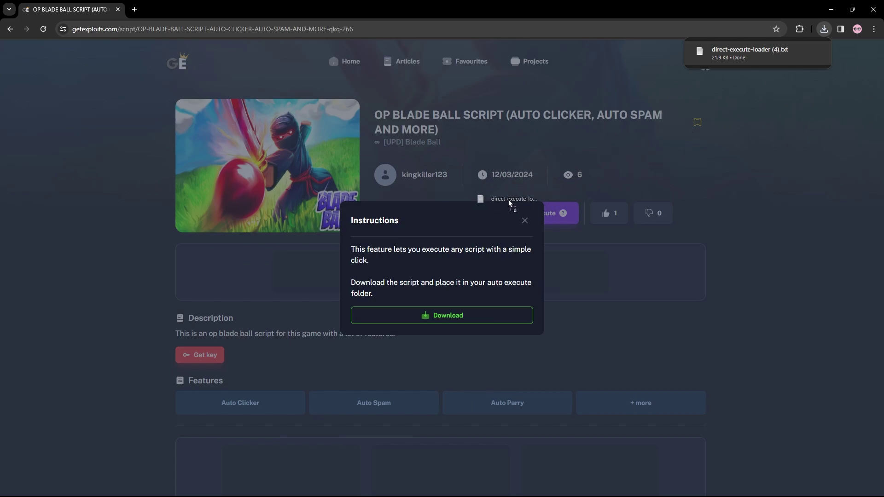
left_click_drag(561, 190, 297, 277)
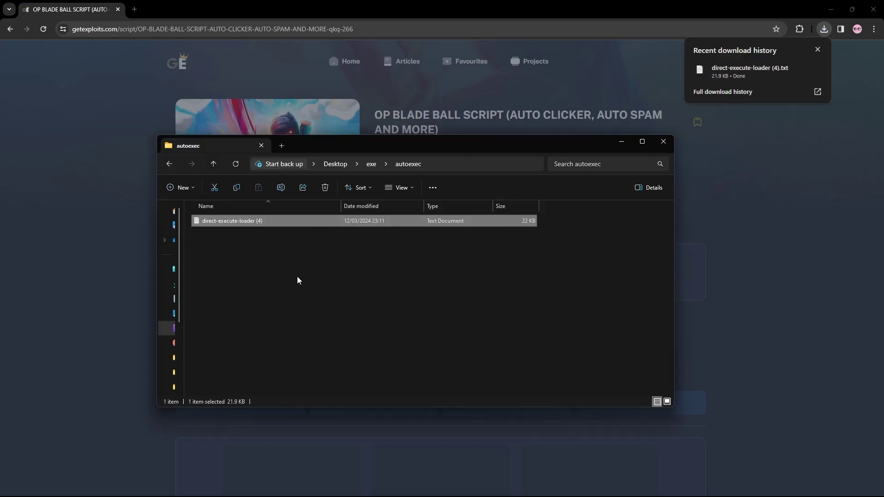
right_click(237, 220)
left_click(284, 231)
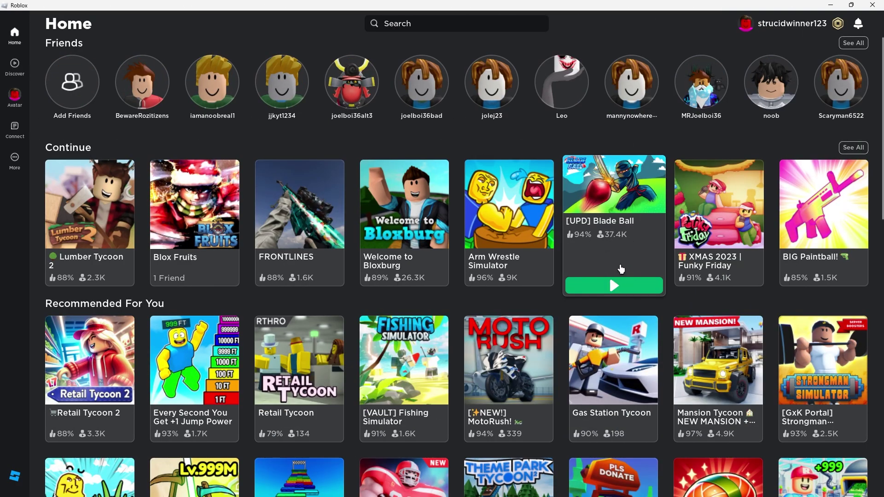
Step: Launch Blade Ball and dock the restored Roblox window on the screen's right half
left_click(622, 286)
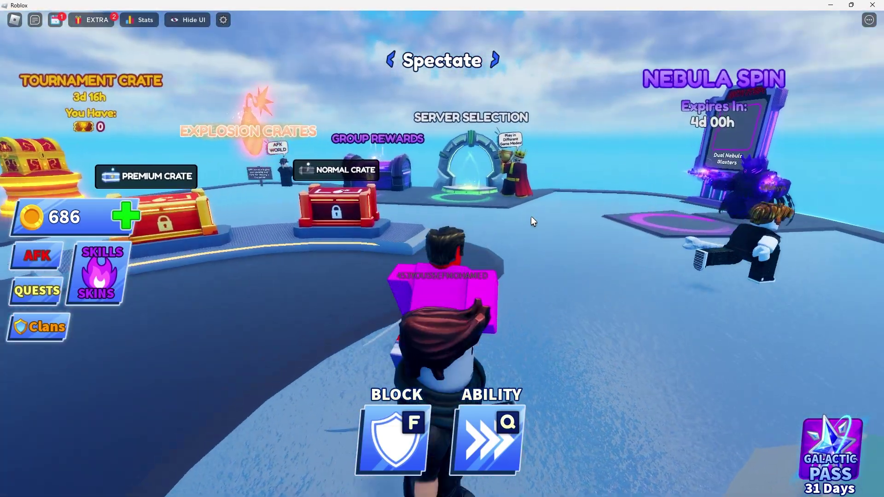
key("a")
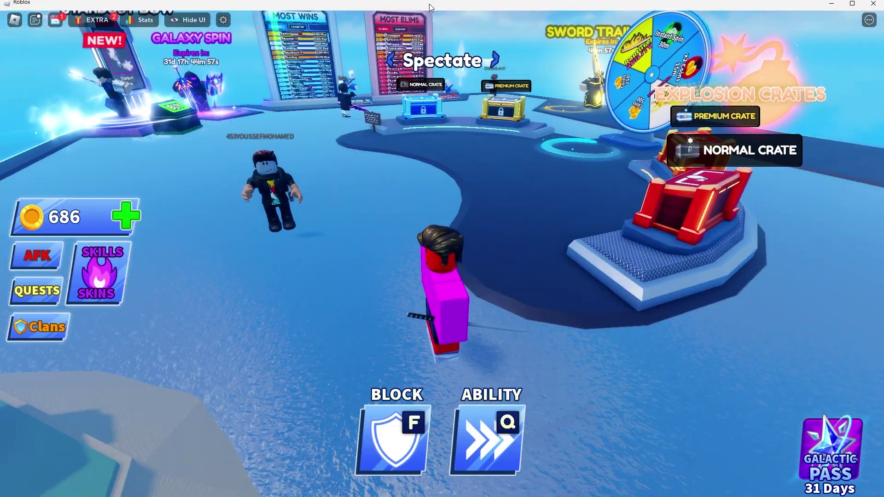
double_click(430, 5)
mouse_move(300, 77)
left_mouse_down()
mouse_move(568, 62)
mouse_move(883, 138)
left_mouse_up()
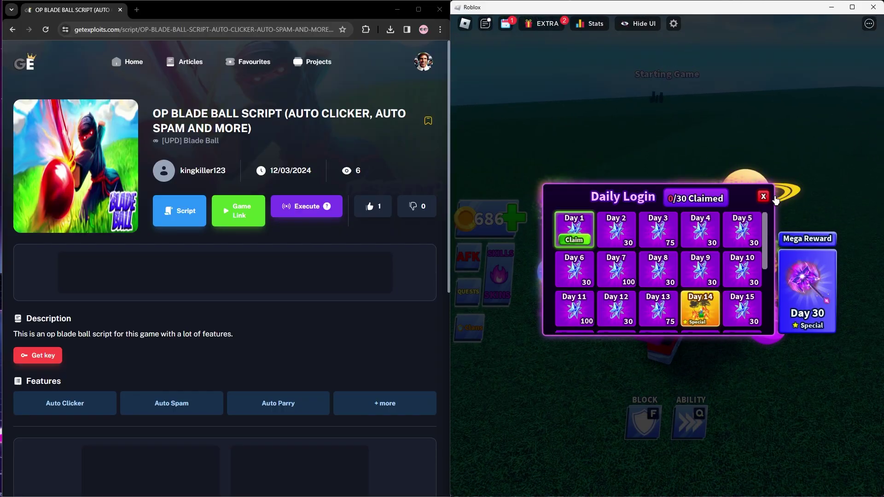
Step: Dismiss the Daily Login panel and check the F9 console for the loaded loader
left_click(762, 197)
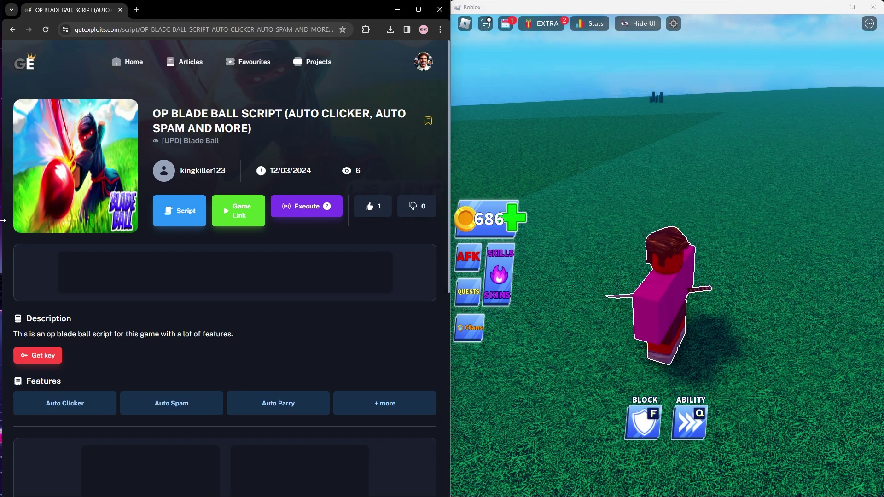
left_click(4, 224)
left_click(768, 227)
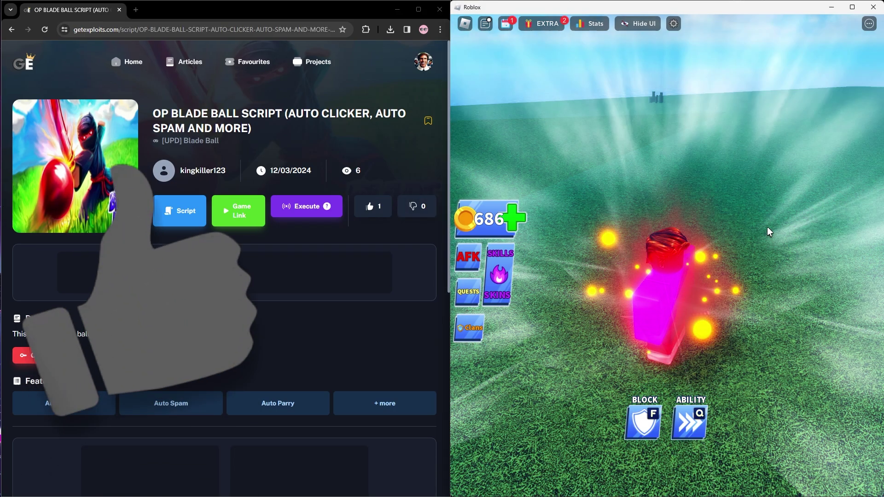
key("F9")
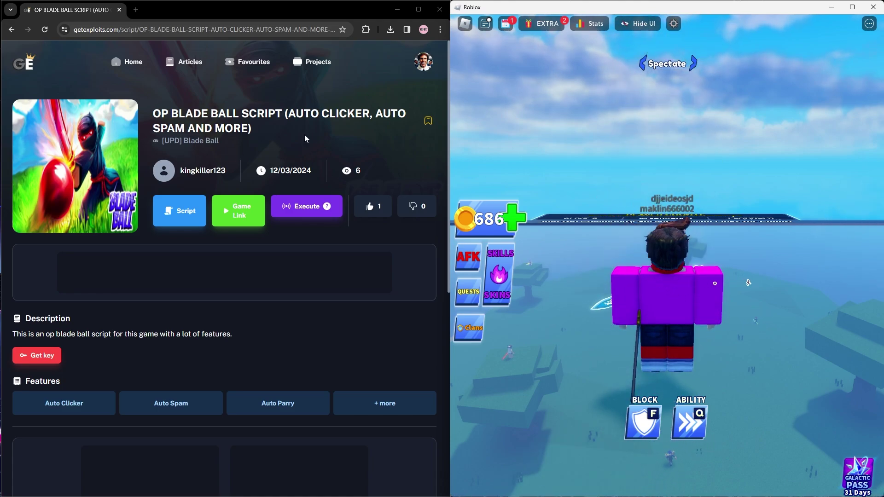
Step: Queue the Blade Ball script for direct execution and reposition the TronHub key prompt
left_click(302, 213)
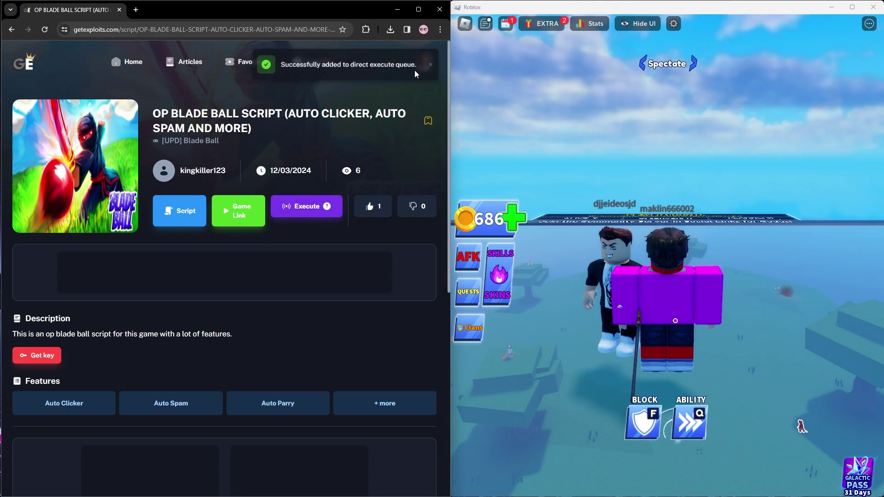
left_click(702, 159)
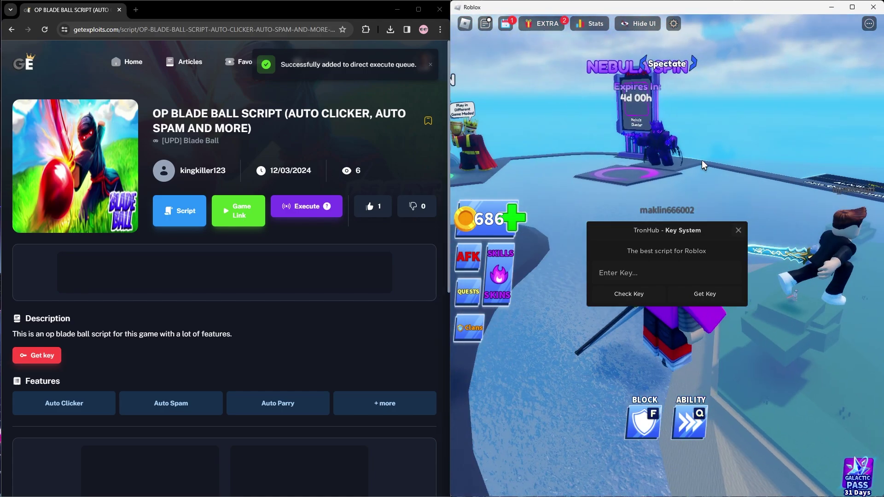
mouse_move(672, 232)
left_mouse_down()
mouse_move(745, 187)
mouse_move(788, 218)
left_mouse_up()
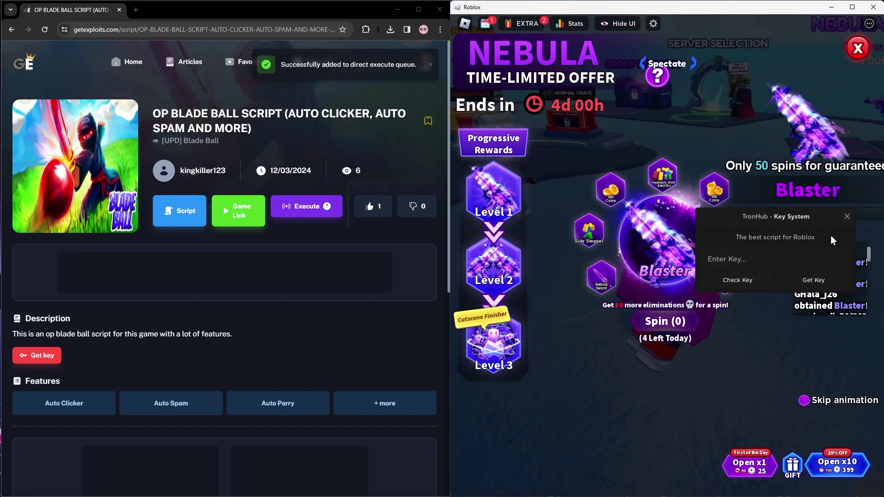
left_click_drag(793, 224, 638, 367)
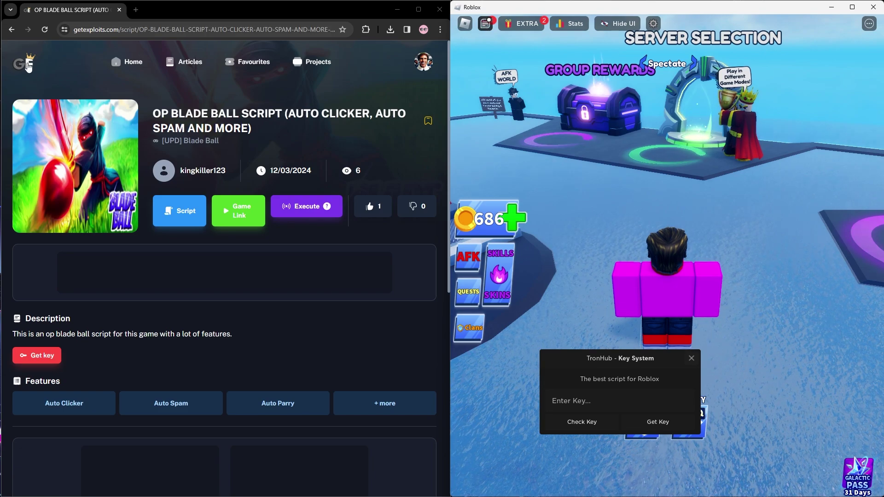
Step: Return to the Getexploits home page and search for blade ball scripts
left_click(131, 62)
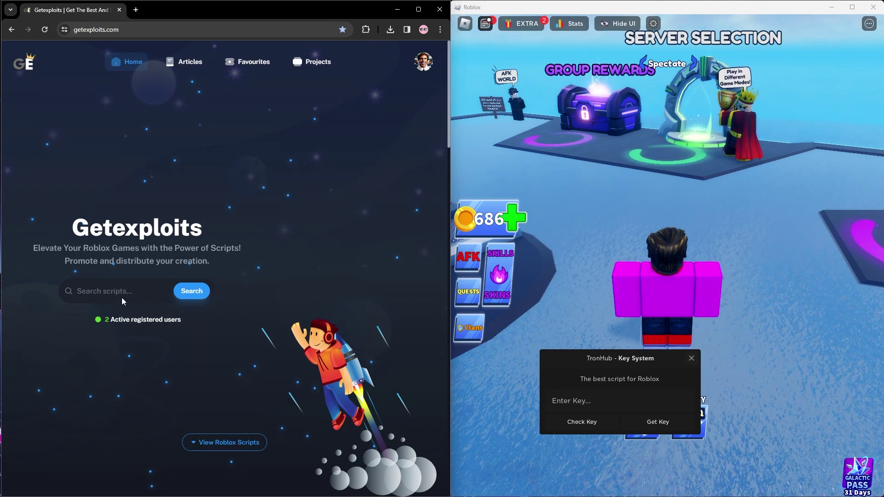
type("blade ball")
key("Return")
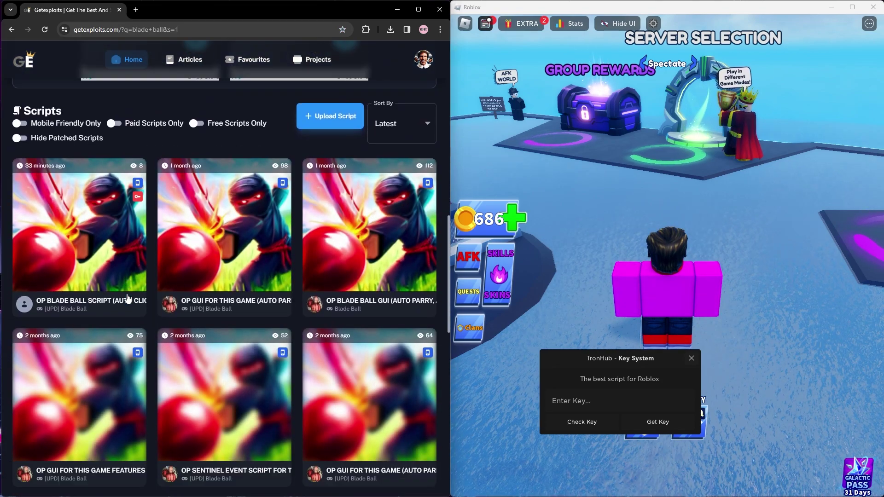
scroll(199, 255, "down", 2)
scroll(217, 211, "down", 1)
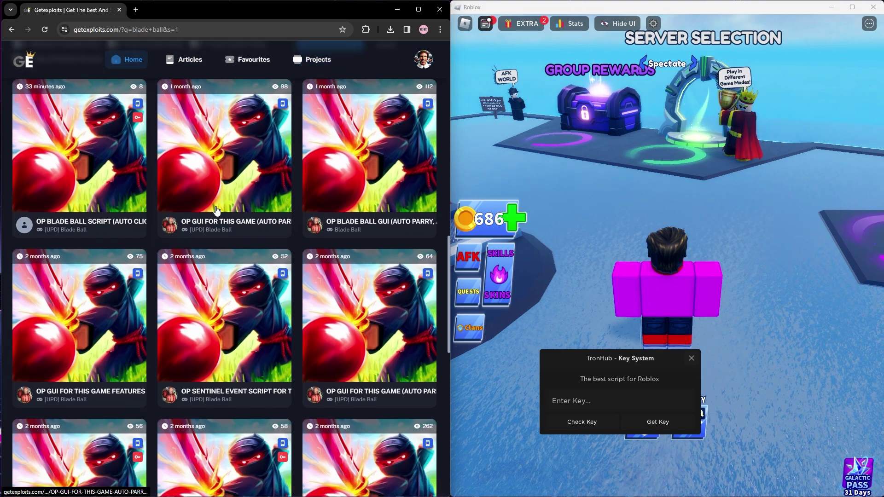
scroll(200, 228, "down", 2)
scroll(176, 254, "down", 1)
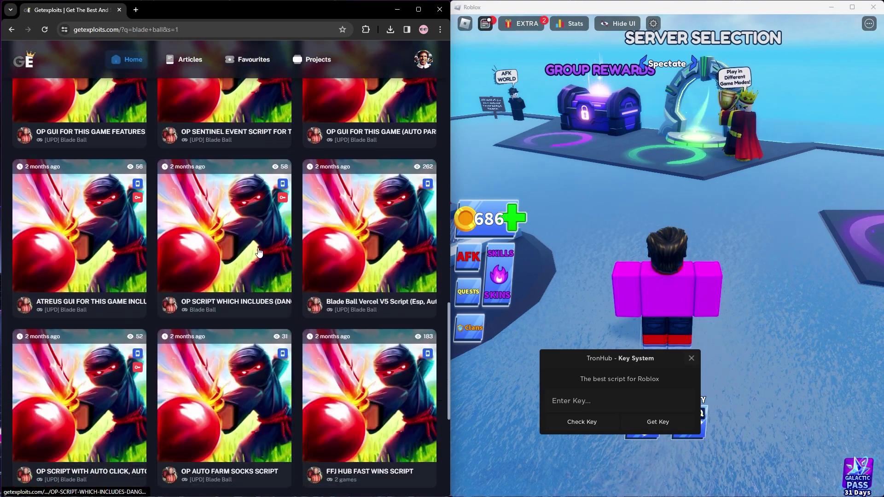
scroll(267, 259, "up", 1)
scroll(277, 266, "up", 2)
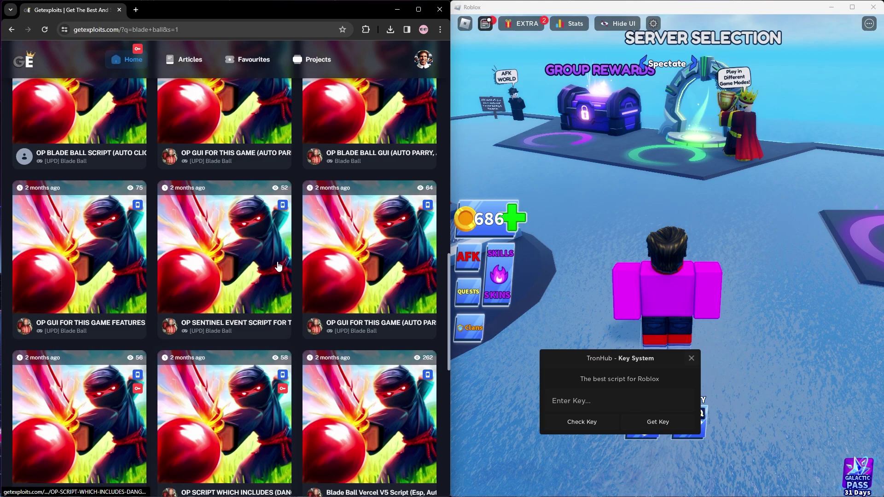
scroll(280, 270, "down", 2)
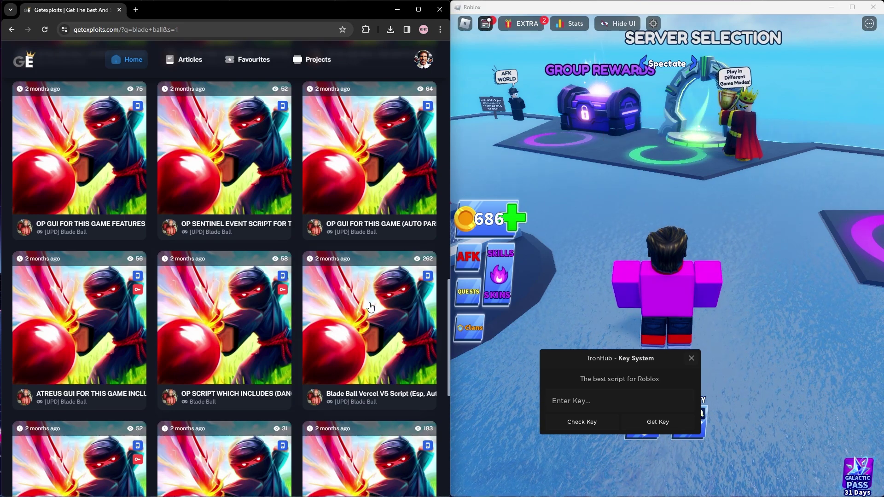
scroll(366, 312, "down", 6)
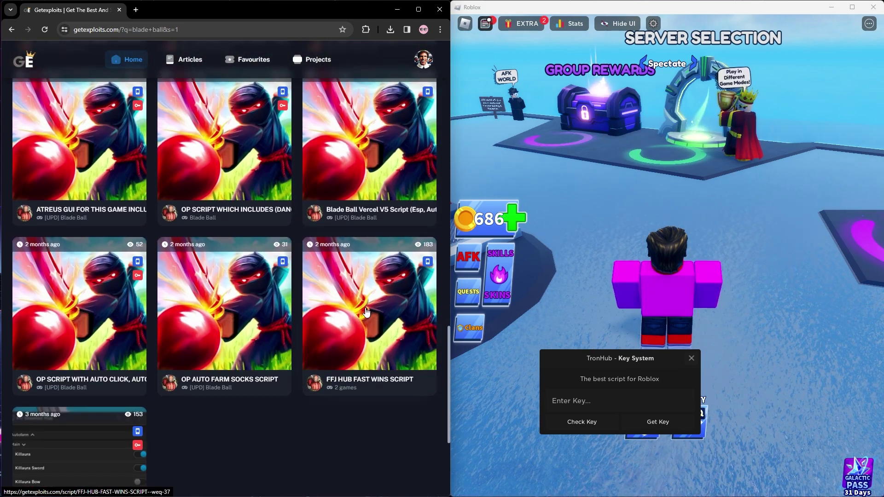
scroll(359, 318, "up", 10)
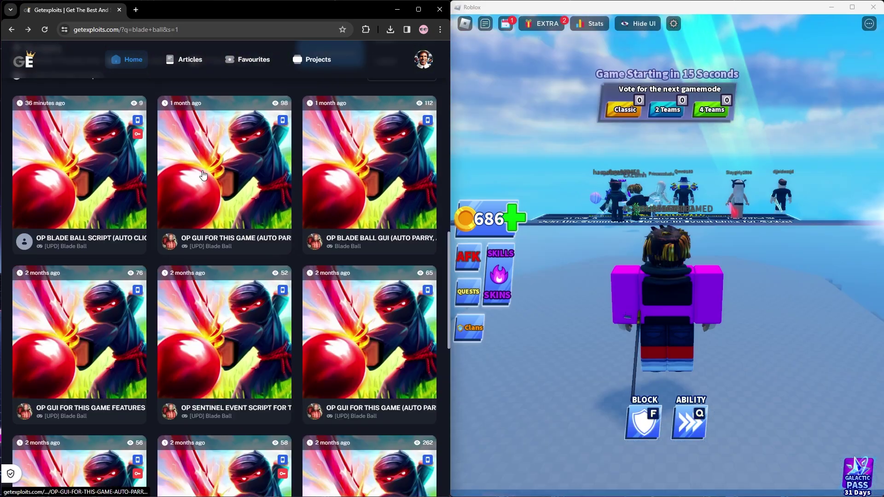
Step: Open the Auto Parry GUI script page and execute it in Blade Ball
left_click(211, 176)
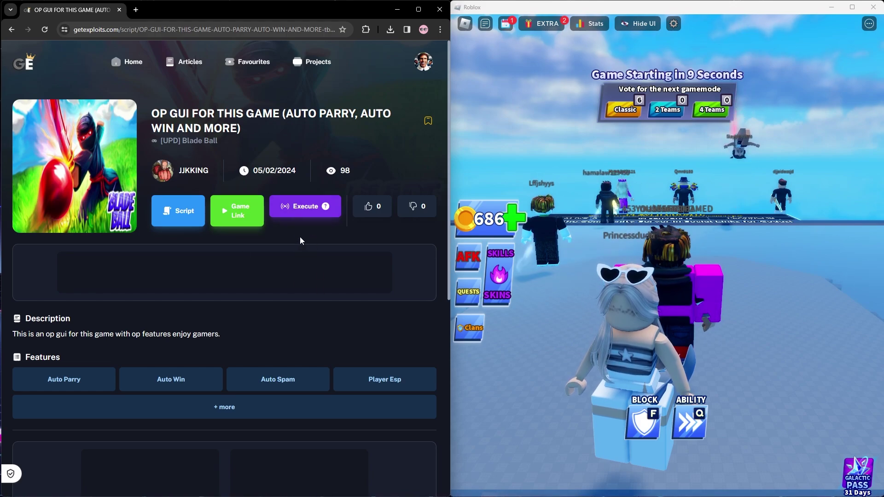
left_click(291, 212)
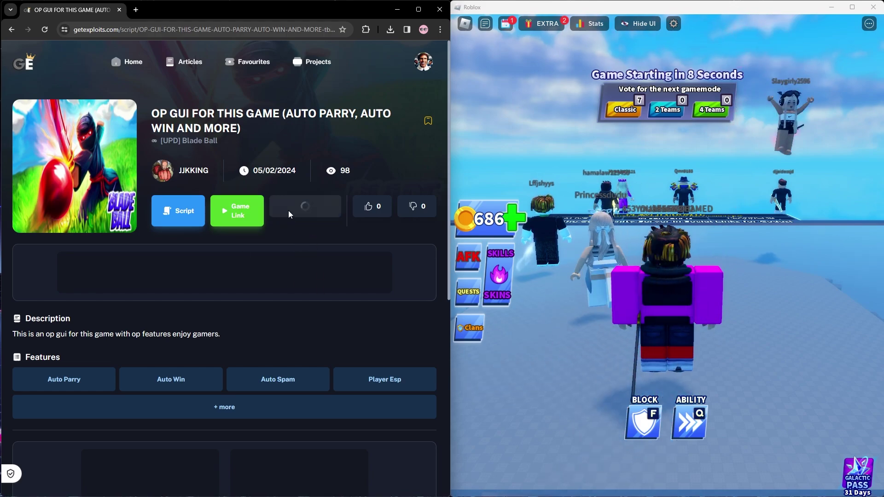
left_click(704, 296)
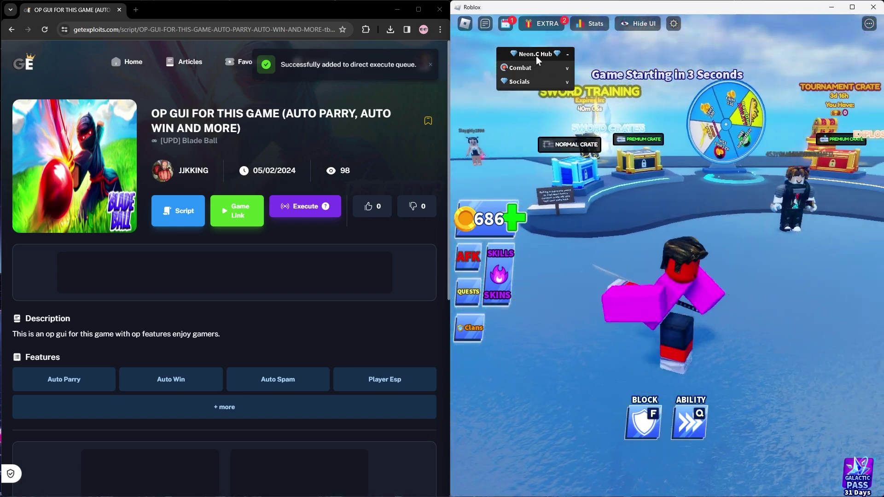
Step: In Neon.C Hub Combat, enable Auto Win, Auto Spam, Auto Detect Spam, Hold Block, Auto Parry
left_click(567, 84)
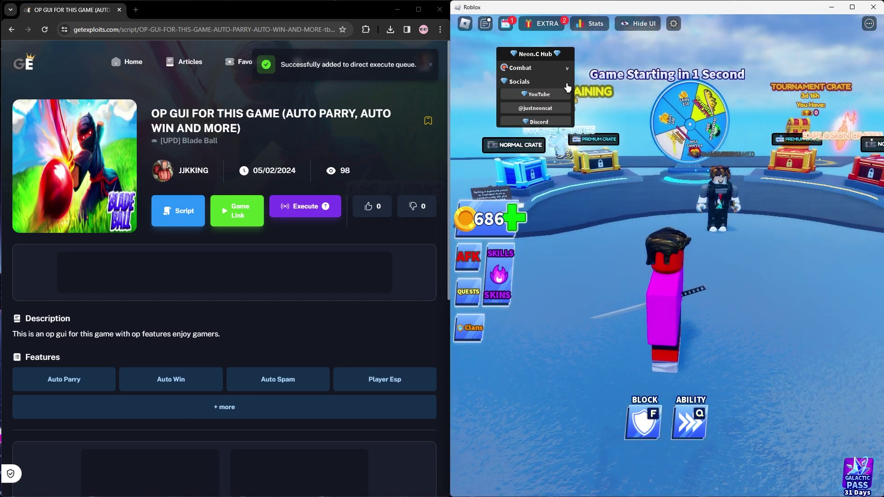
left_click(566, 82)
left_click(567, 95)
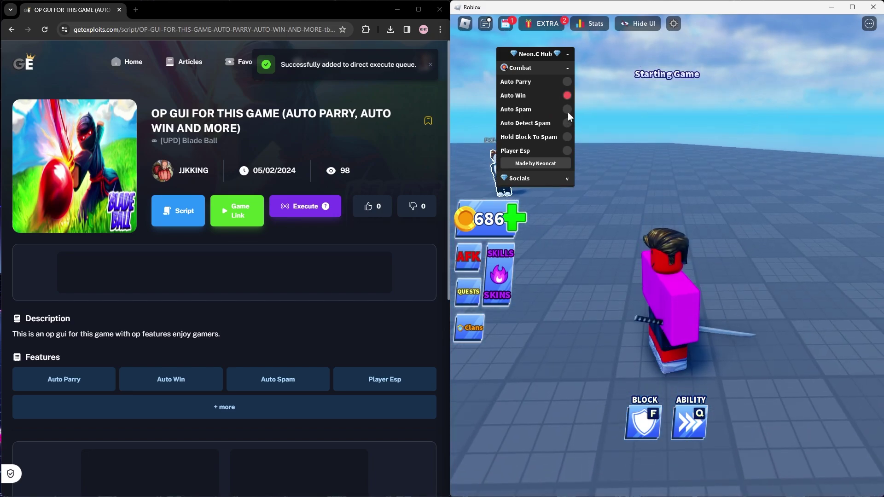
left_click(567, 110)
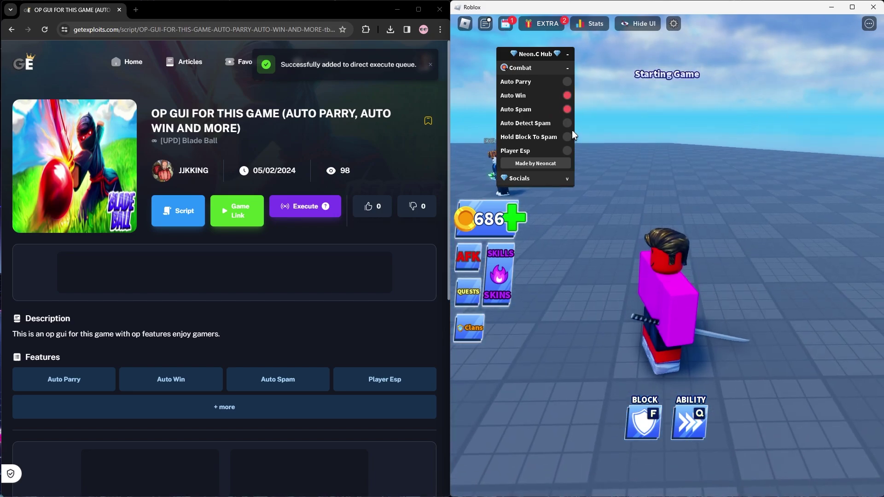
left_click(567, 124)
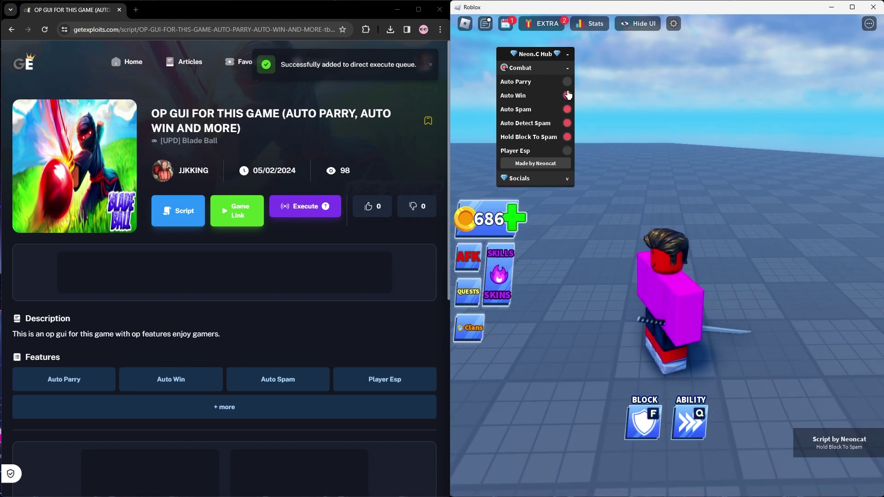
left_click(568, 81)
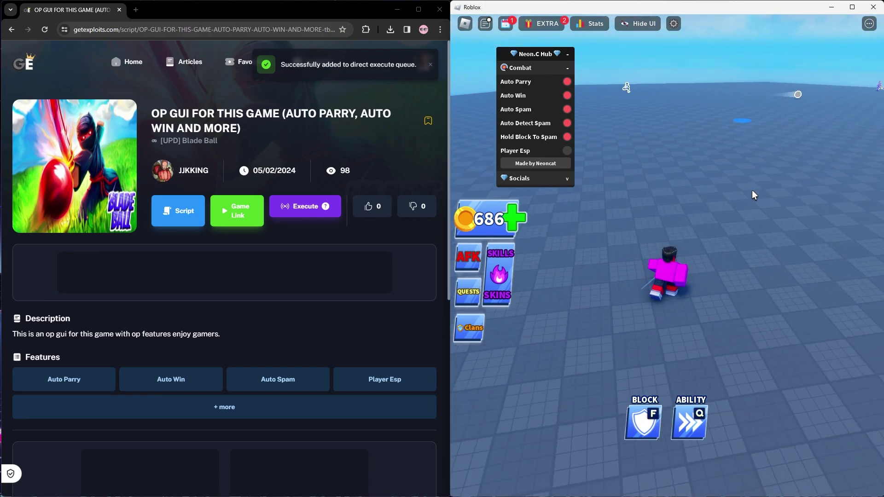
Step: Make the Roblox game window fullscreen
key("F11")
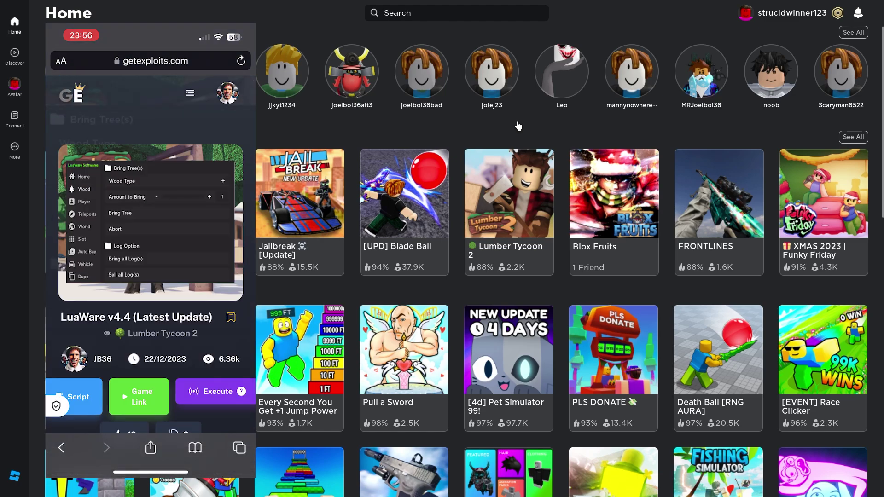
mouse_move(509, 208)
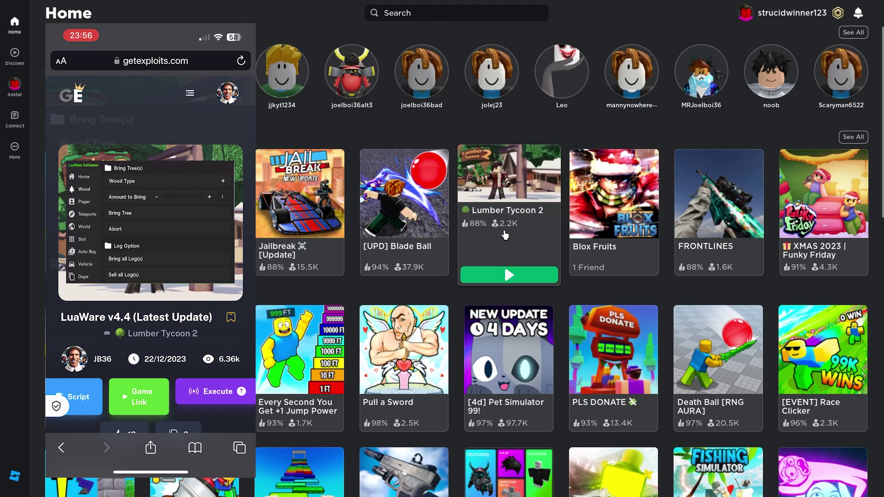
Step: Launch Lumber Tycoon 2 and open the F9 Developer Console to check the loader
left_click(518, 284)
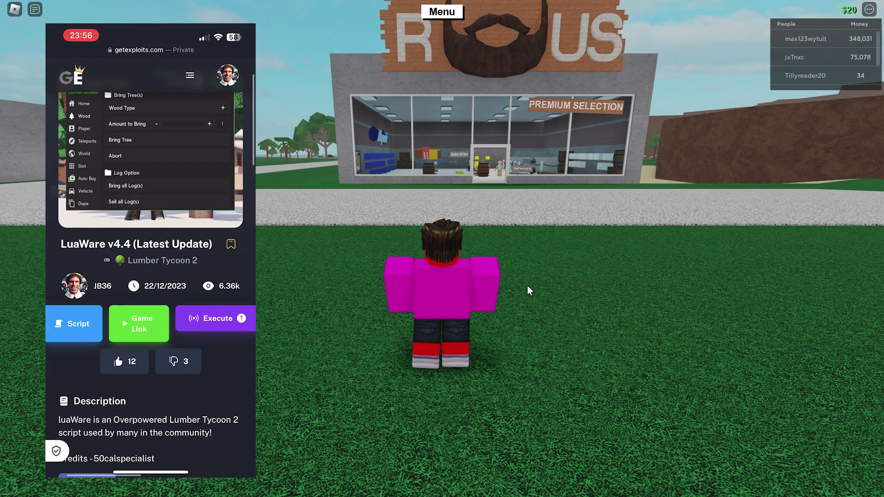
key("F9")
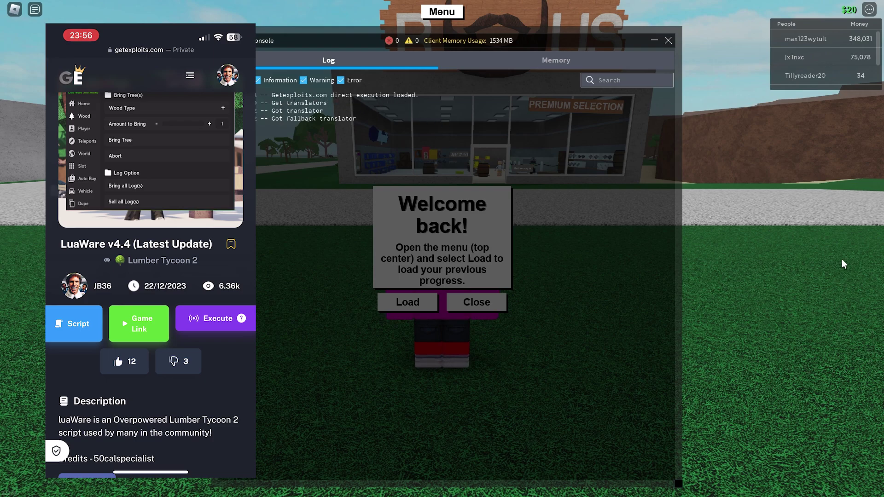
Step: Close the developer console and Welcome back message, and hide the player money list
key("F9")
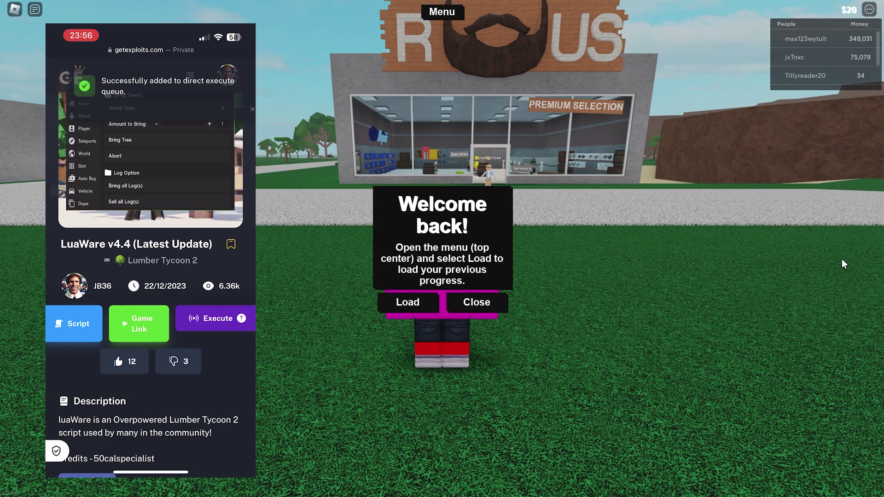
left_click(472, 304)
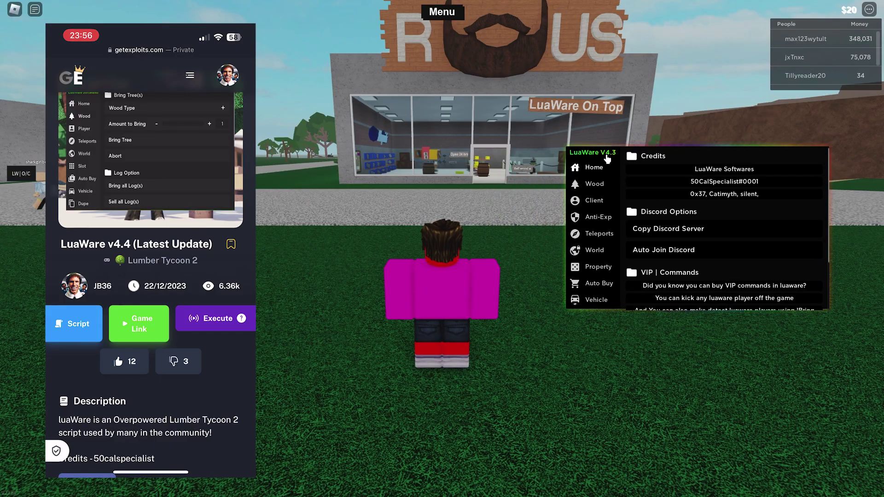
key("Tab")
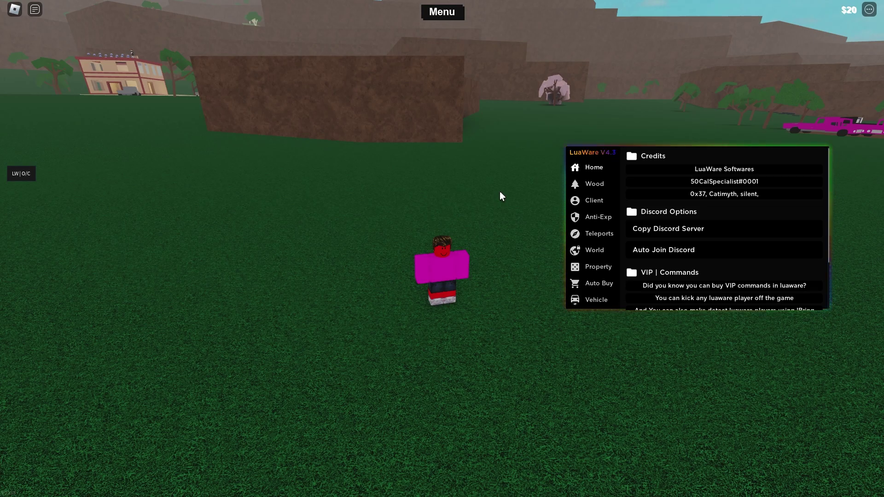
Step: Walk the avatar past the house and truck, through the trees, to the Wood R Us store
key("w")
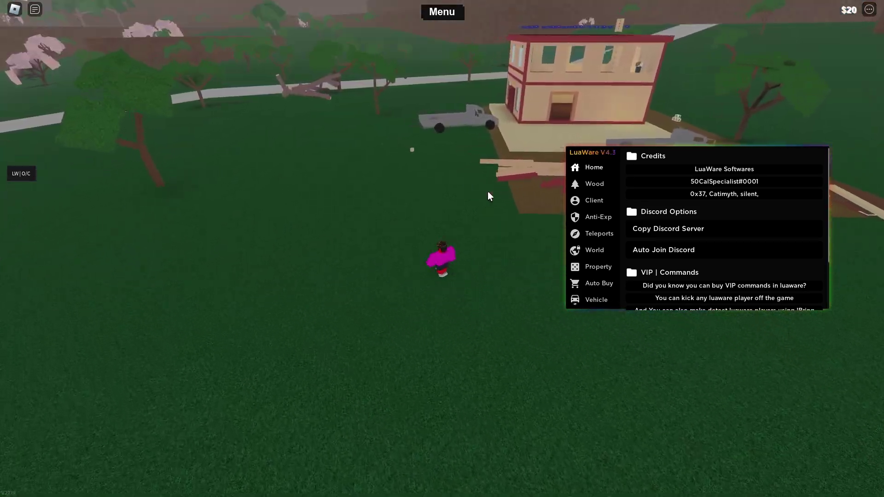
key("a")
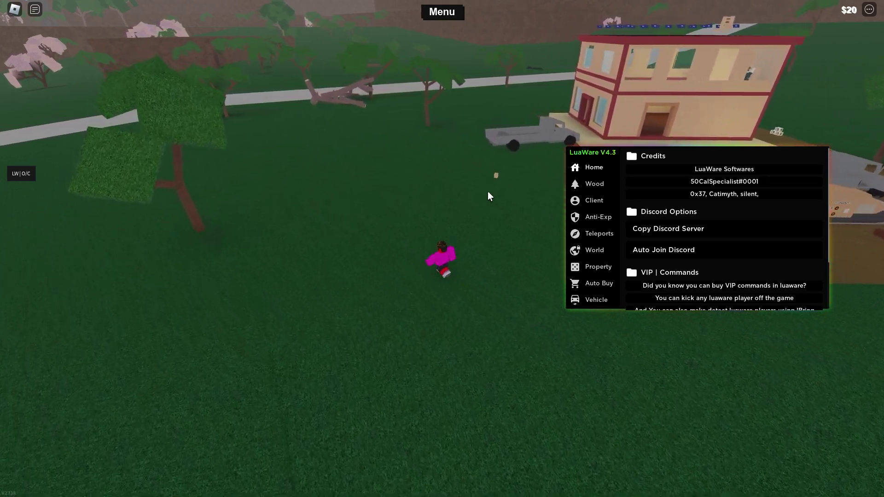
key("w")
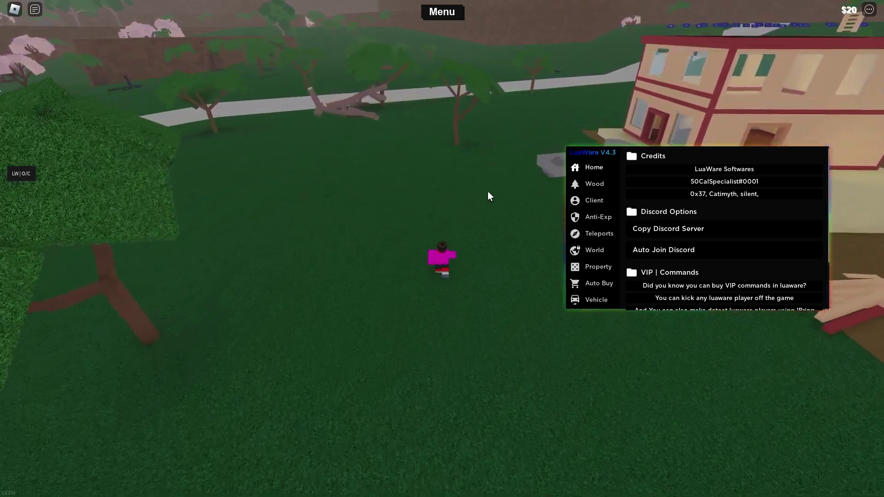
key("w")
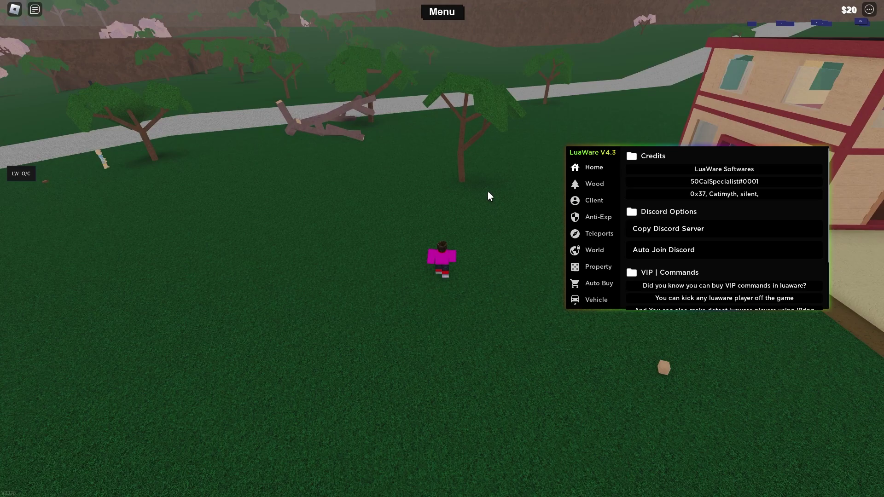
key("w")
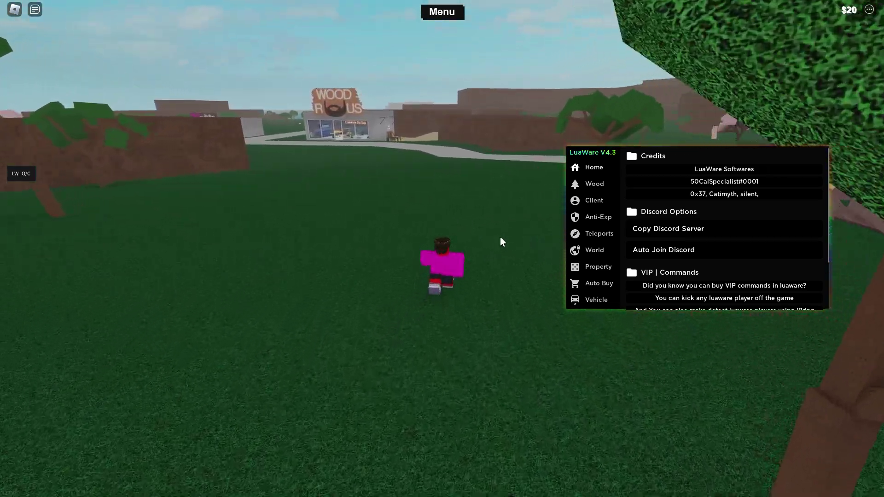
key("w")
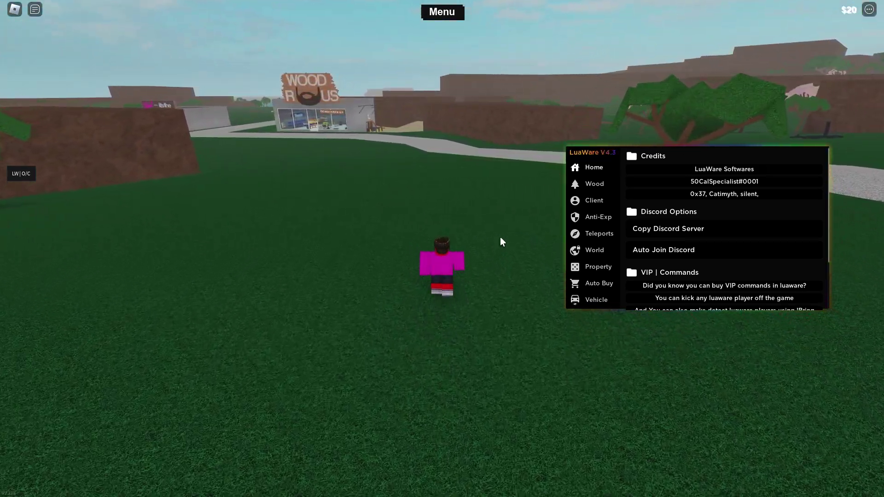
key("w")
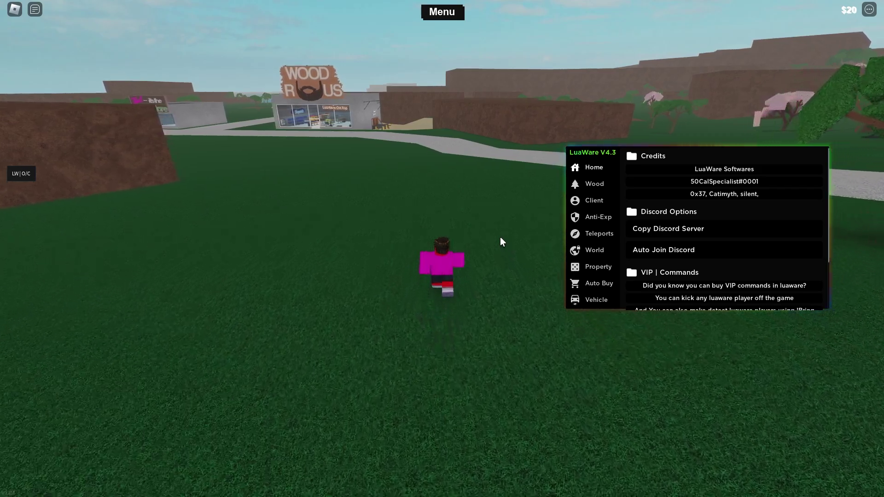
key("w")
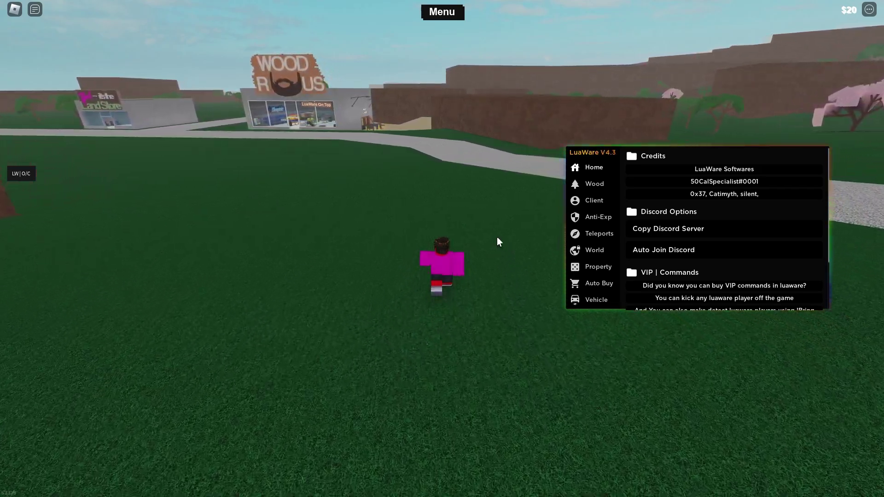
key("w")
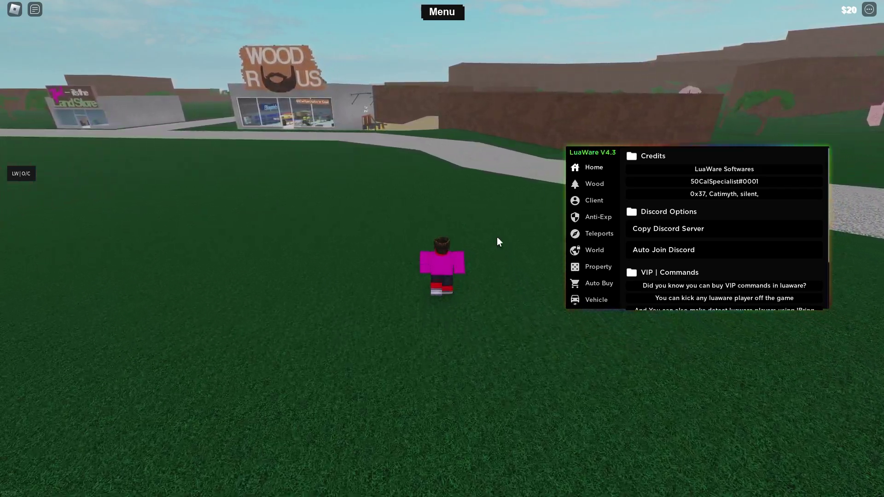
key("w")
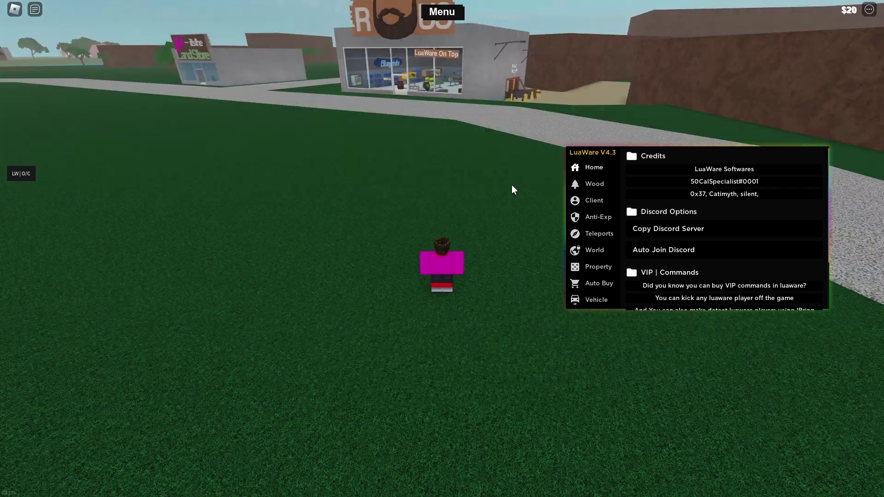